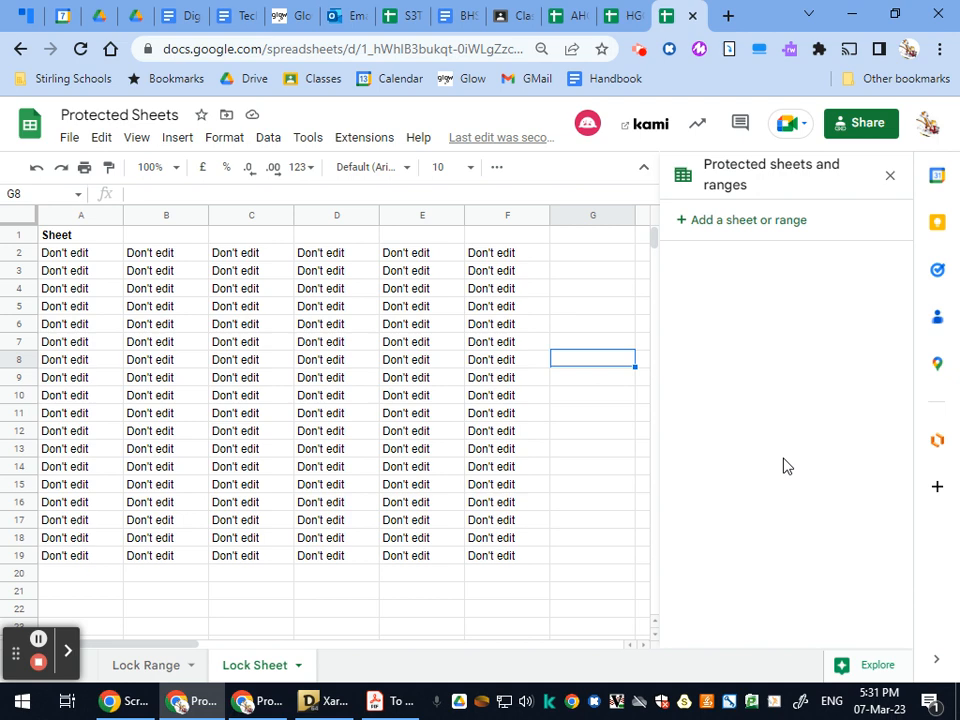
# Start a new protection that covers the whole Lock Sheet sheet
pyautogui.click(265, 140)
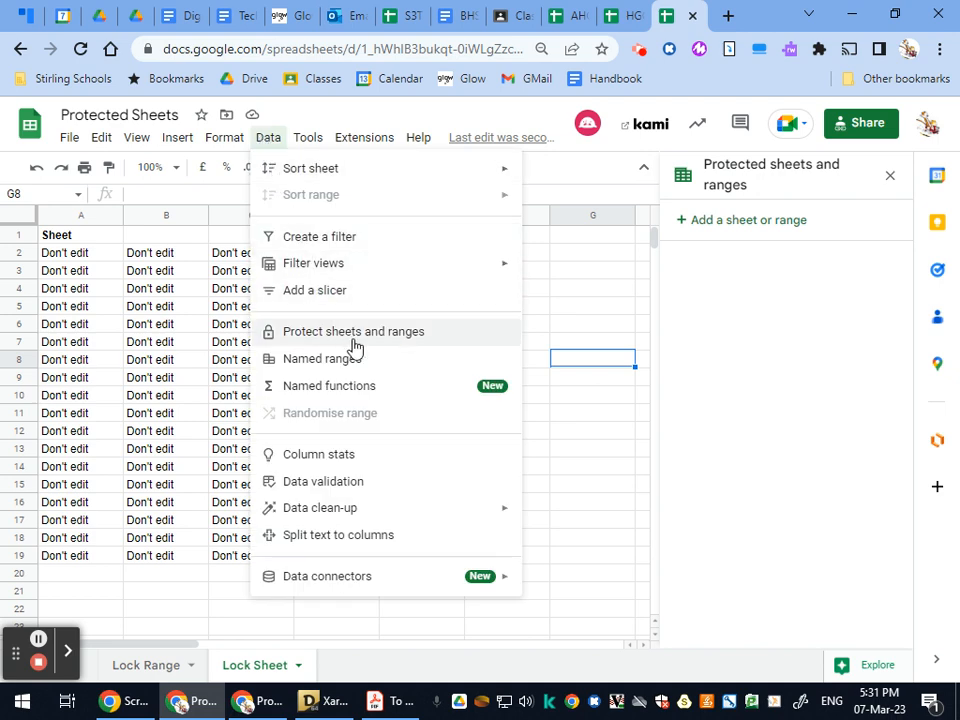
pyautogui.click(443, 343)
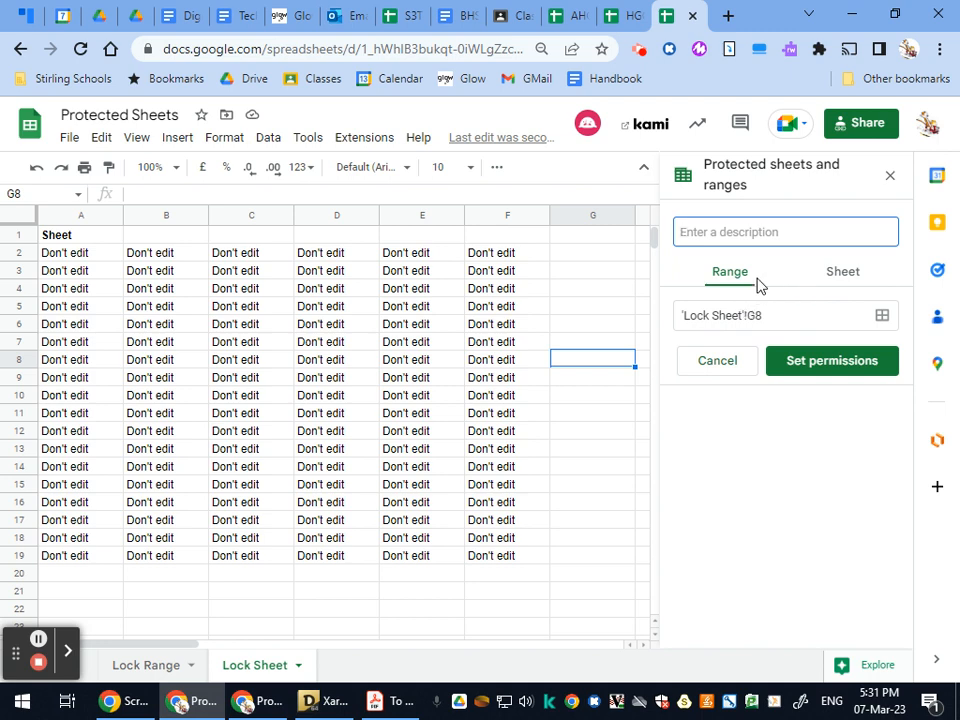
pyautogui.click(858, 283)
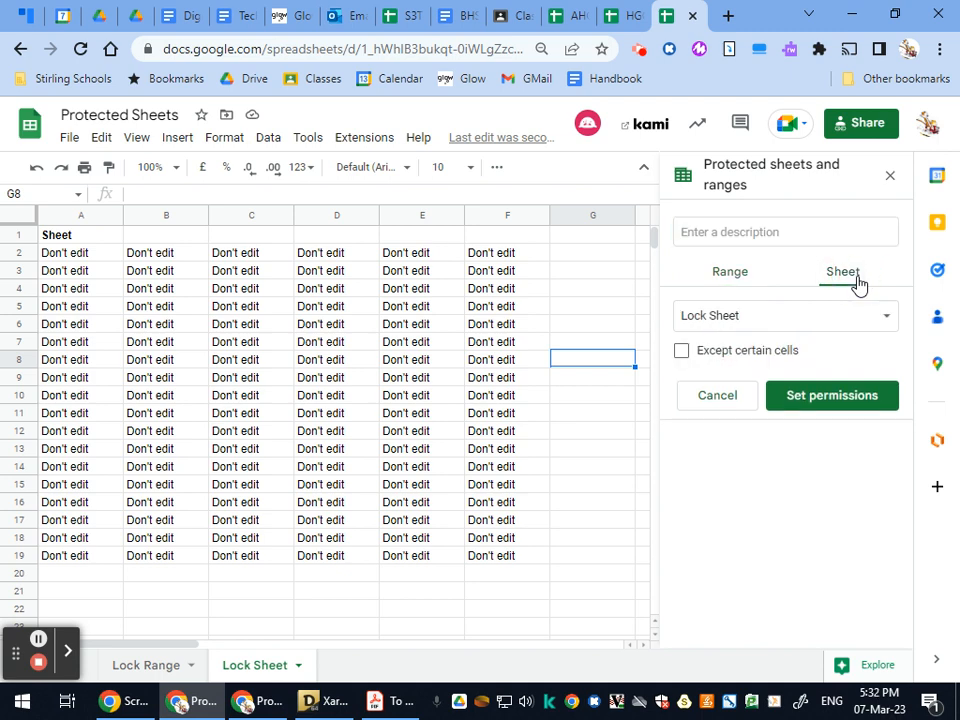
pyautogui.click(789, 328)
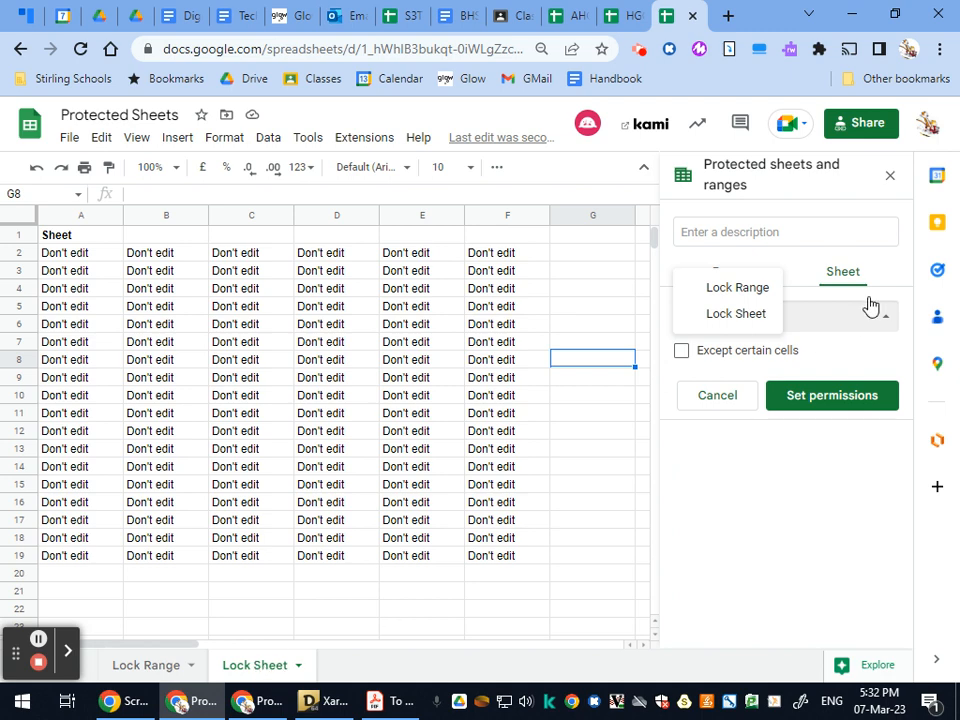
pyautogui.click(752, 318)
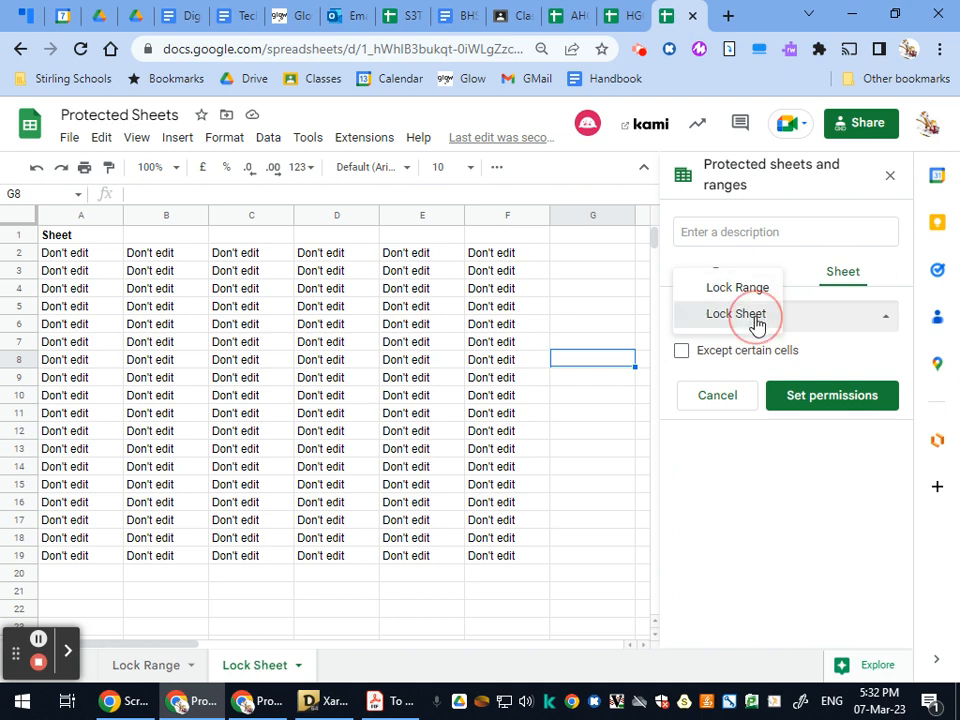
# Allow an exception for certain cells, clear the suggested exception range, and proceed to the sheet's editing permissions
pyautogui.click(681, 352)
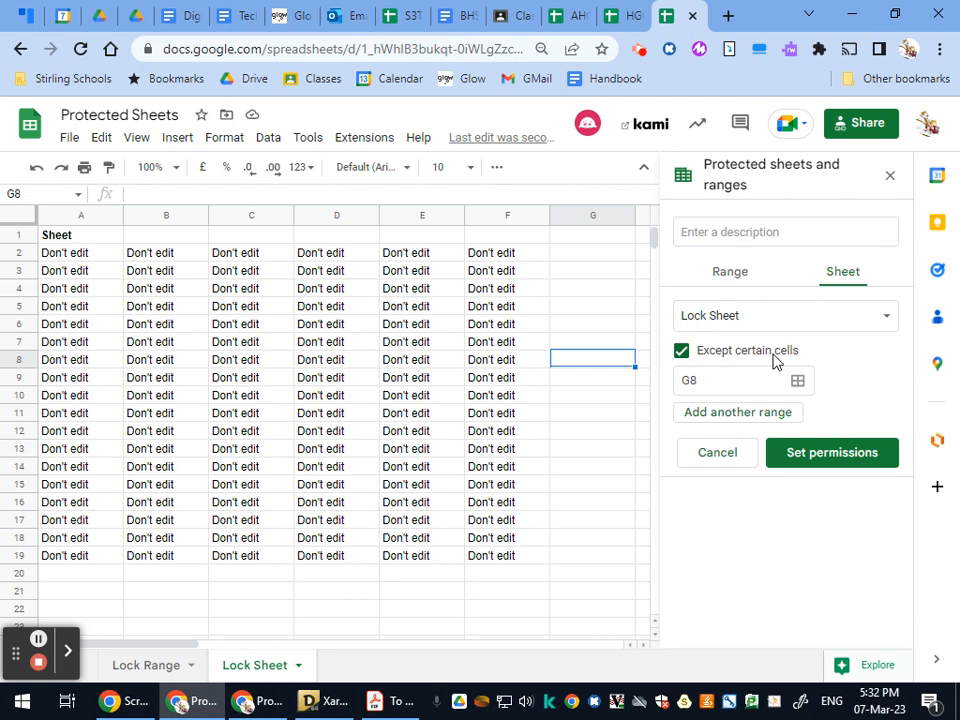
pyautogui.click(713, 380)
pyautogui.press('BackSpace')
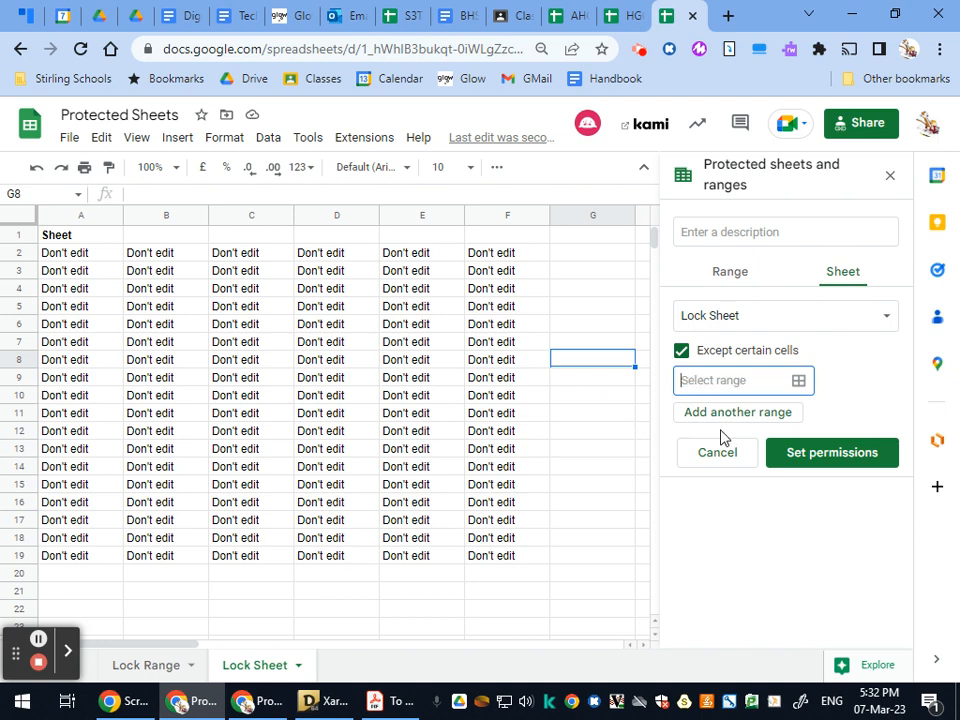
pyautogui.click(828, 452)
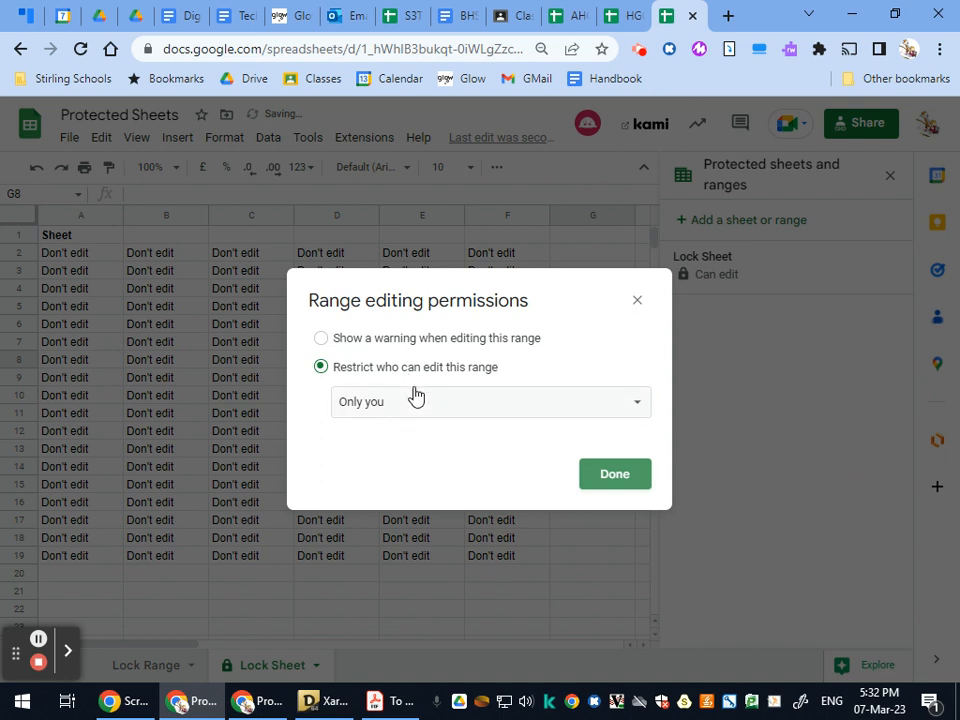
# Restrict editing of Lock Sheet to a custom list containing only yourself, and close the protection settings
pyautogui.click(534, 410)
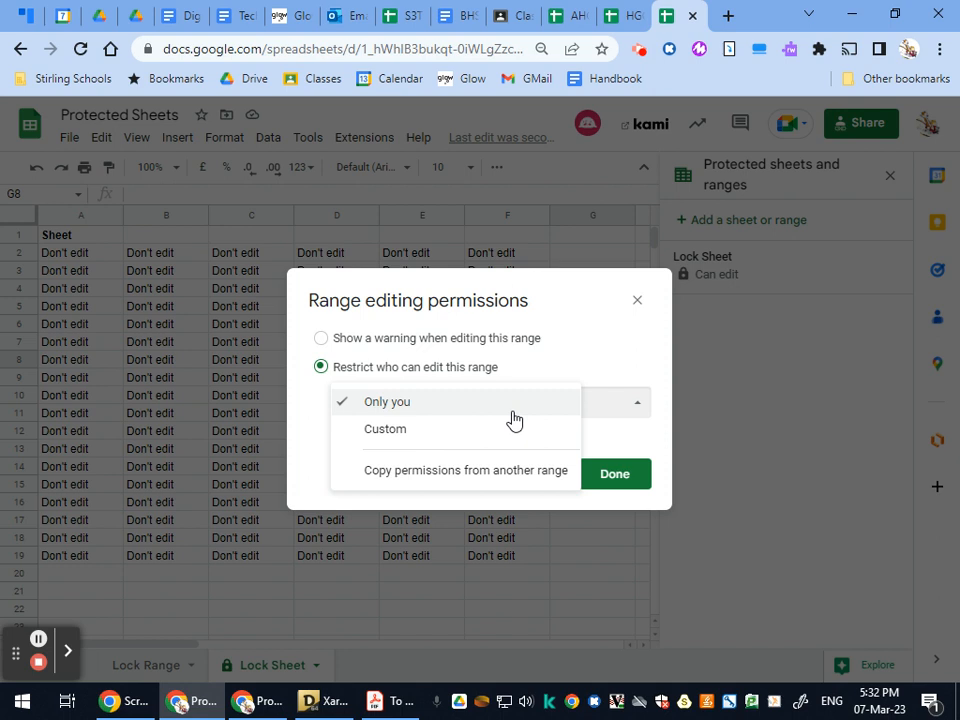
pyautogui.click(512, 429)
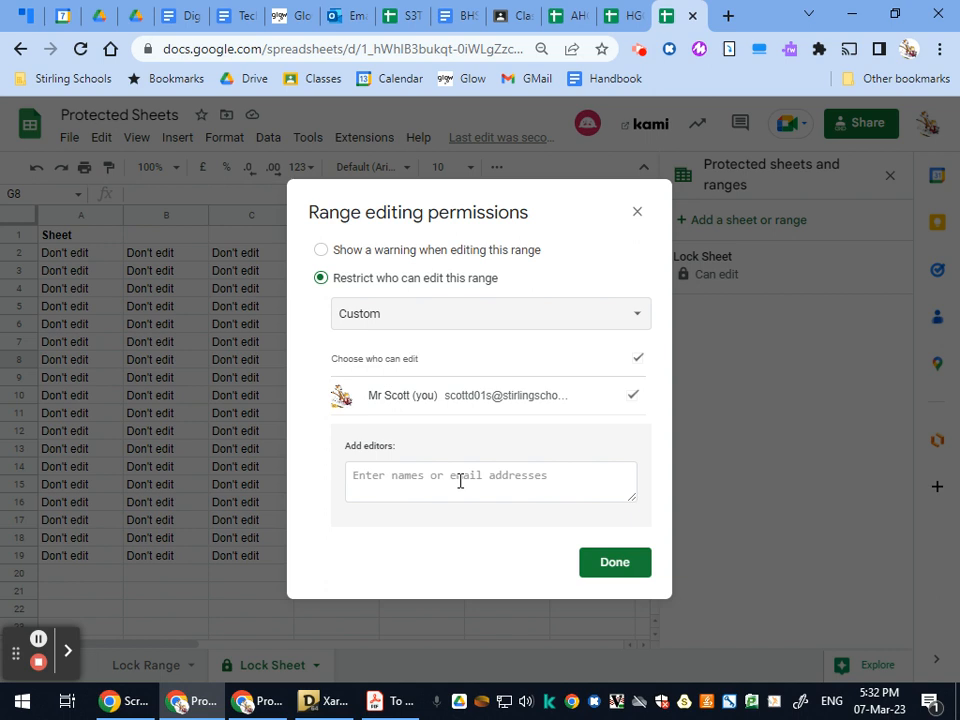
pyautogui.click(613, 561)
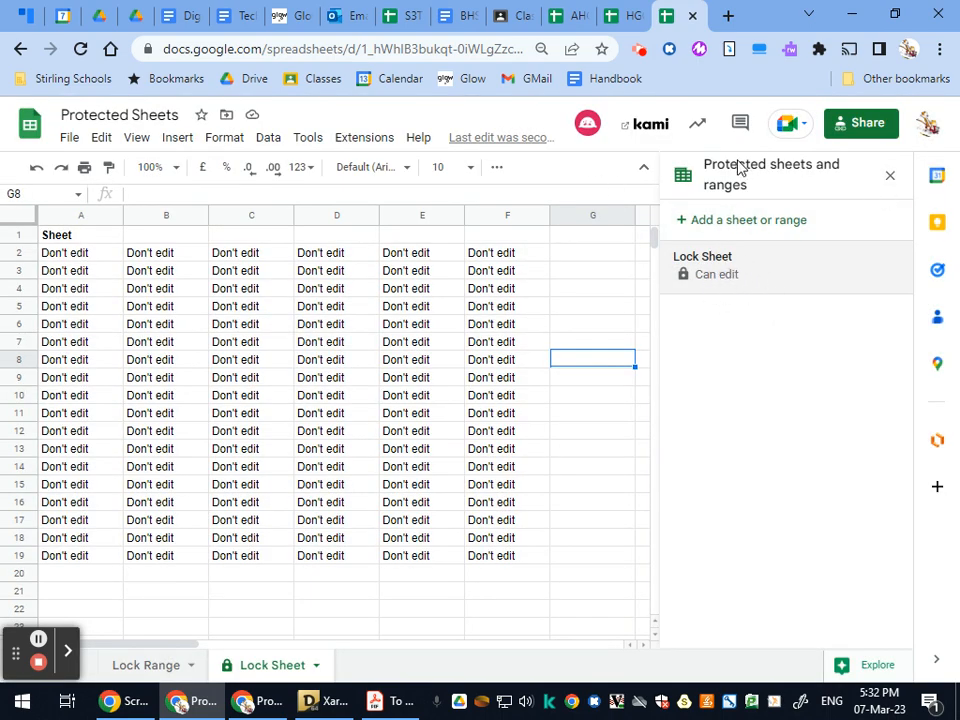
pyautogui.click(887, 177)
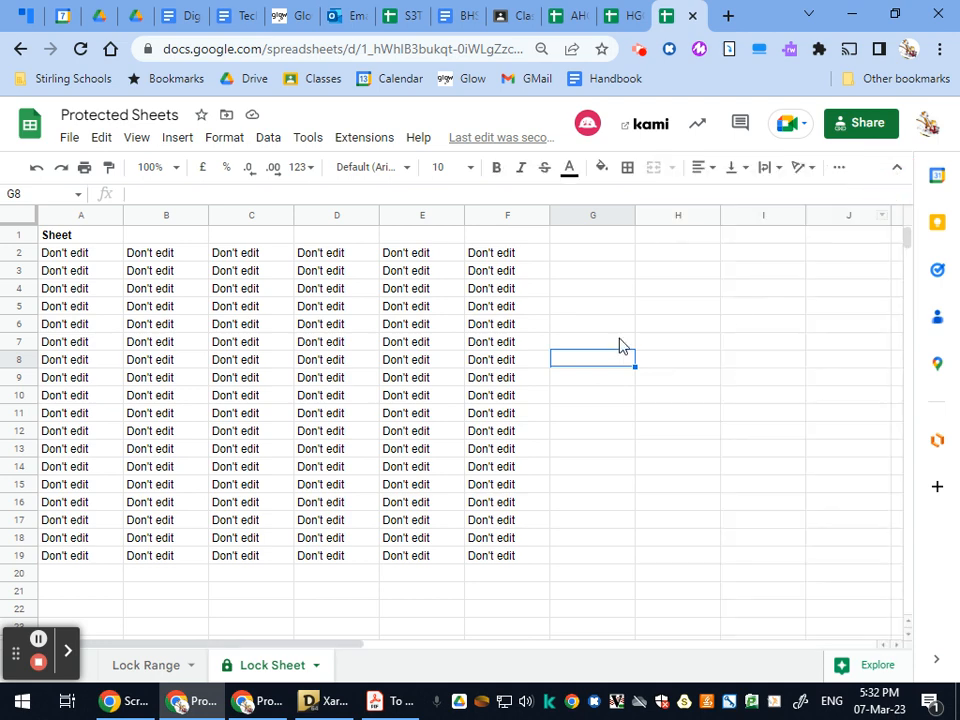
# Reopen the list of protected sheets and ranges and examine the Lock Sheet protection's settings
pyautogui.click(272, 140)
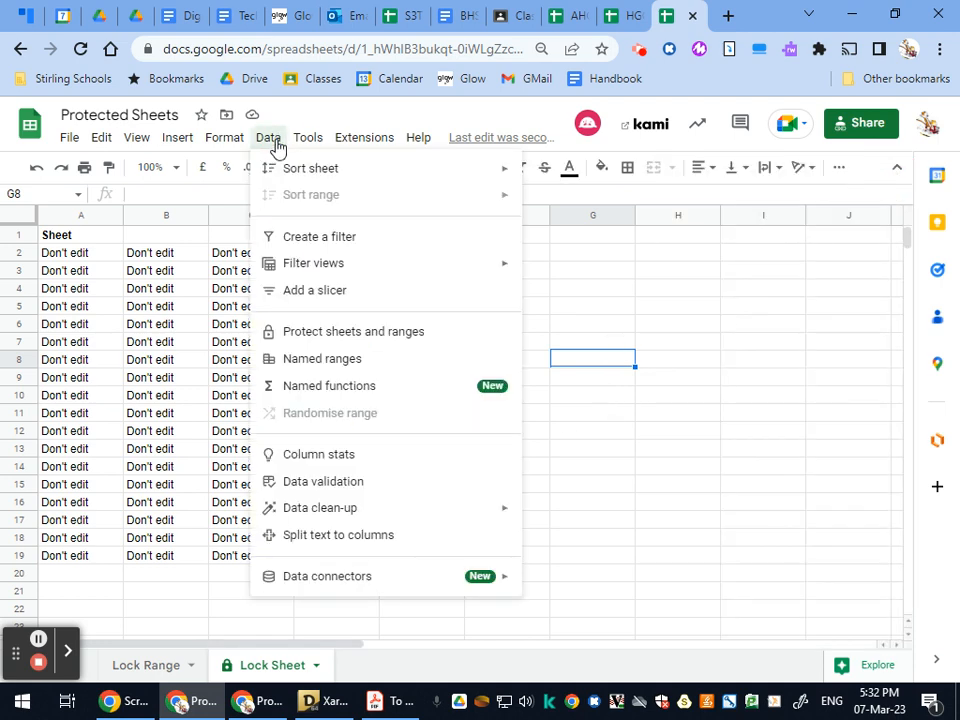
pyautogui.click(362, 333)
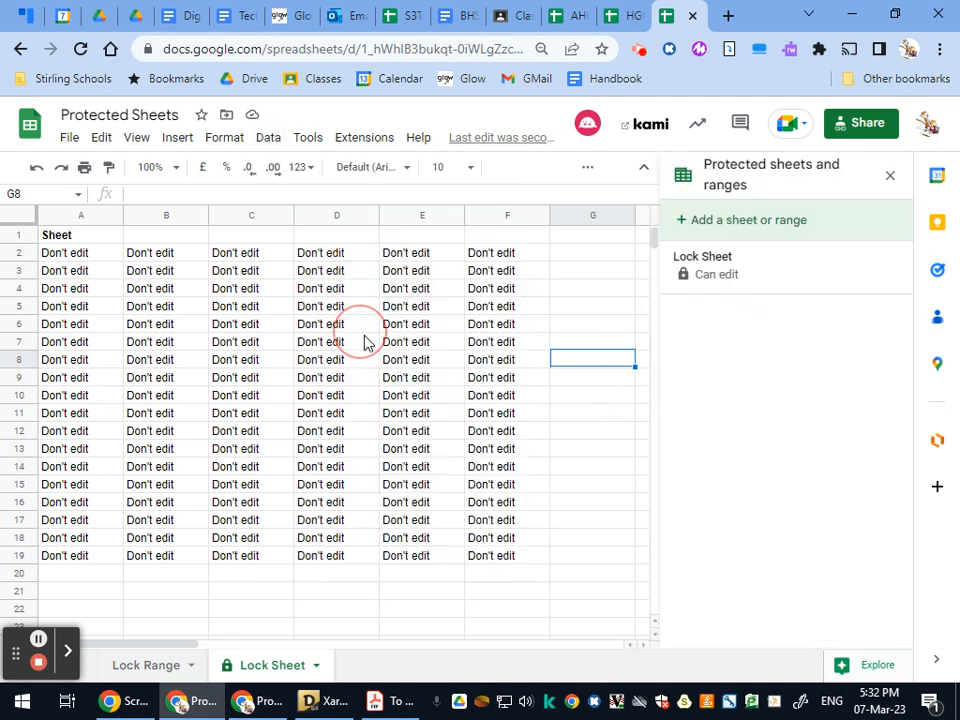
pyautogui.click(697, 270)
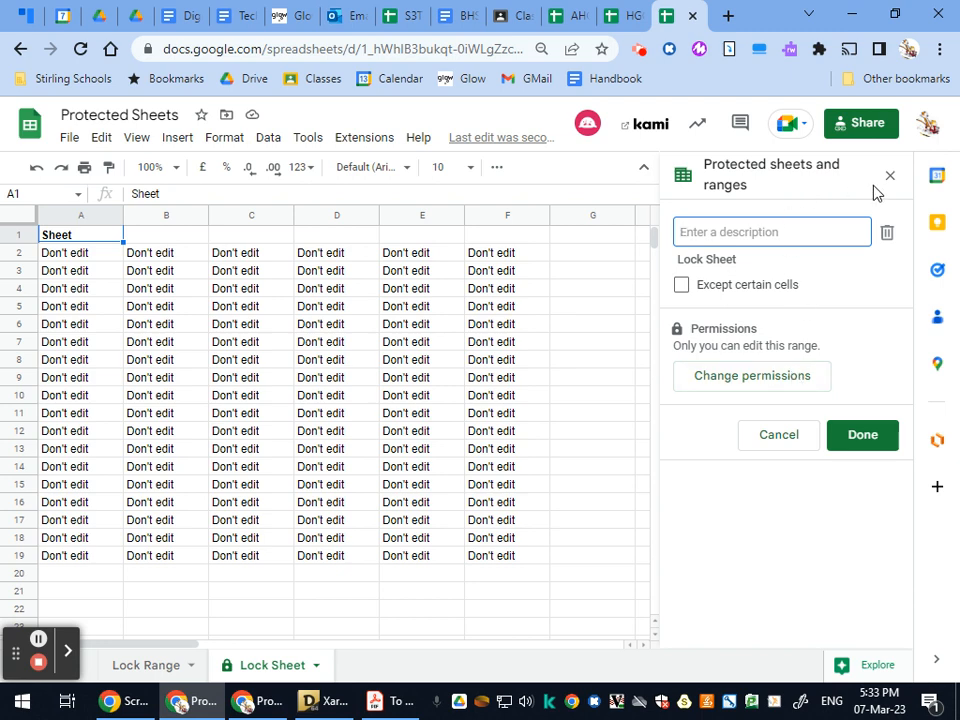
# On the Lock Range sheet, protect the date cells C2:C18 so that only you can edit them
pyautogui.click(140, 666)
pyautogui.click(423, 306)
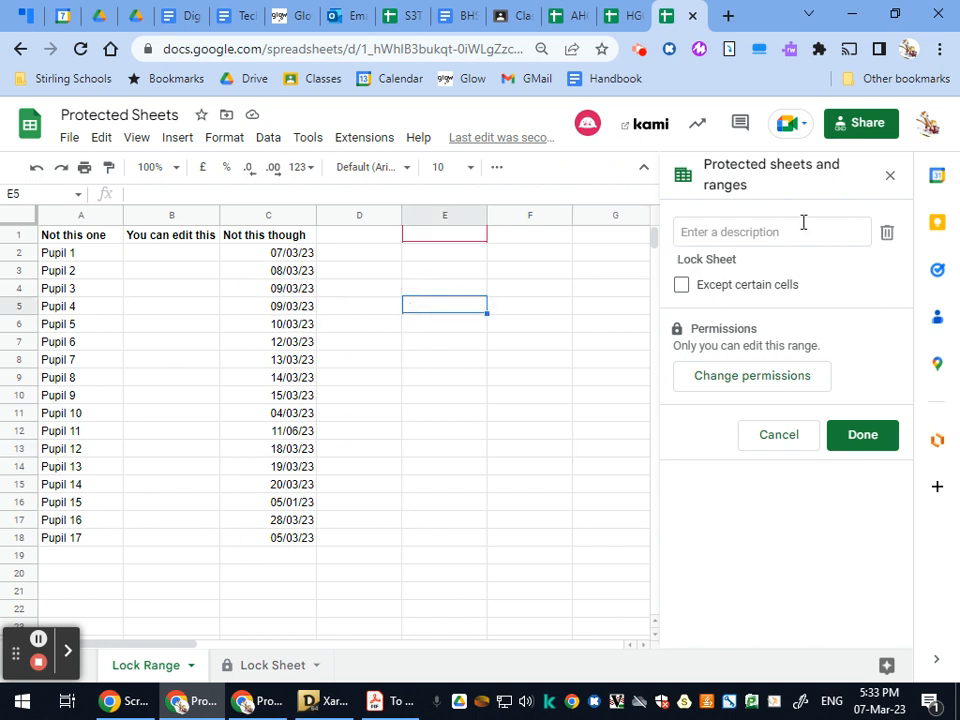
pyautogui.click(891, 176)
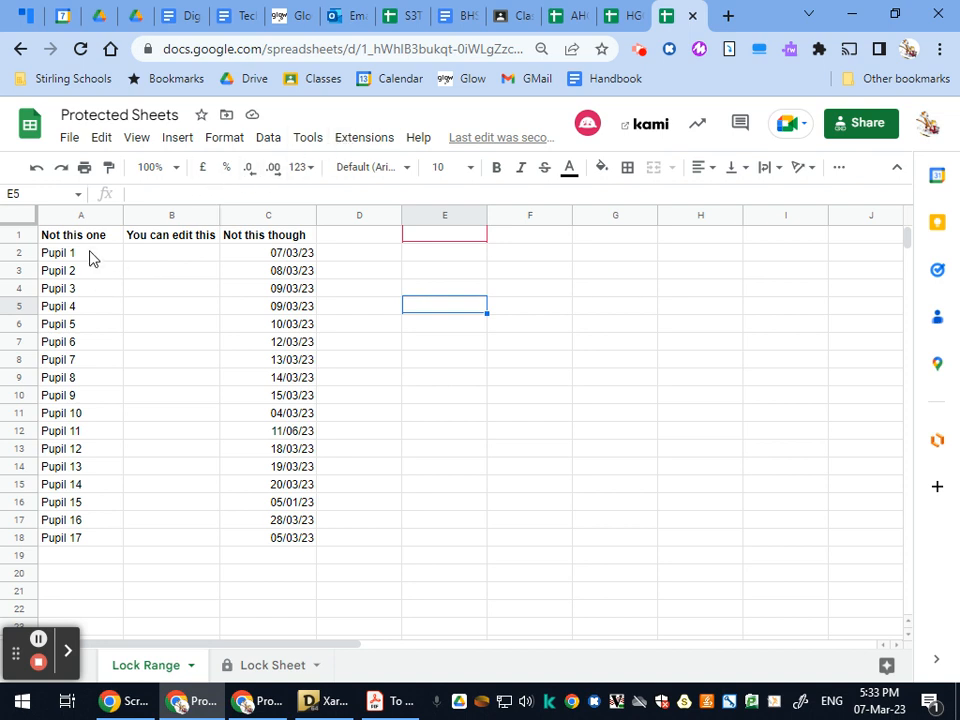
pyautogui.moveTo(90, 257); pyautogui.dragTo(96, 541)
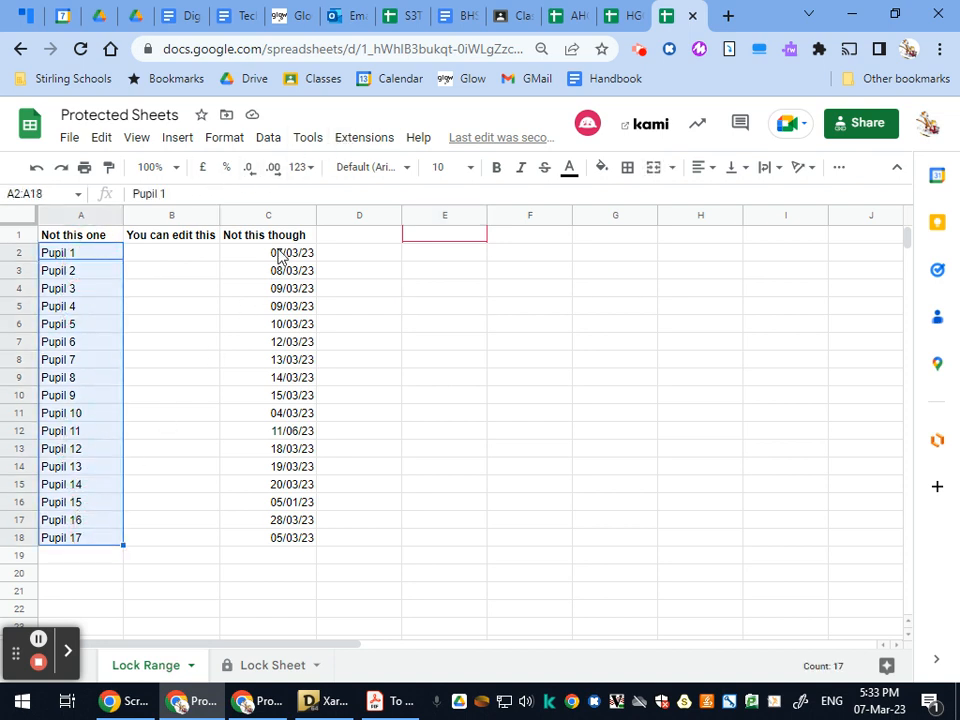
pyautogui.moveTo(282, 258); pyautogui.dragTo(272, 540)
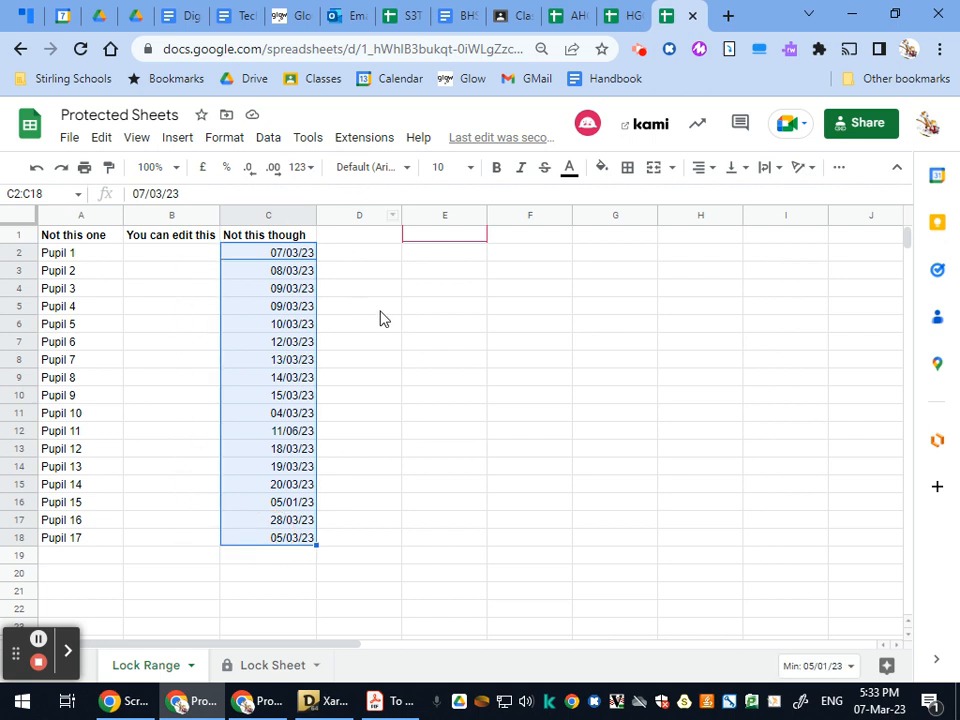
pyautogui.click(272, 139)
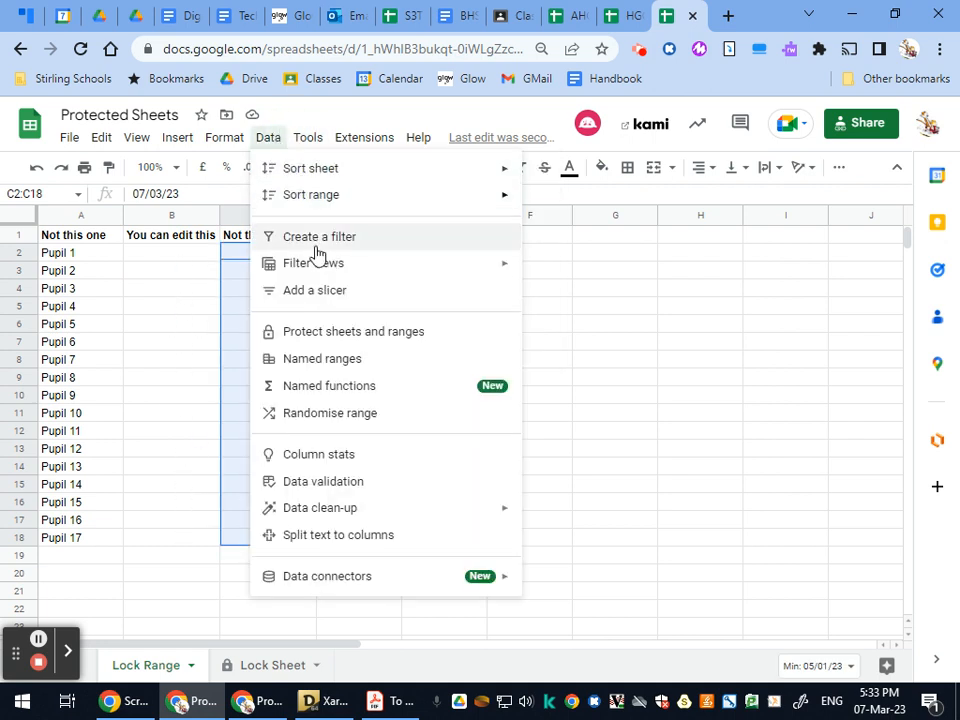
pyautogui.click(345, 336)
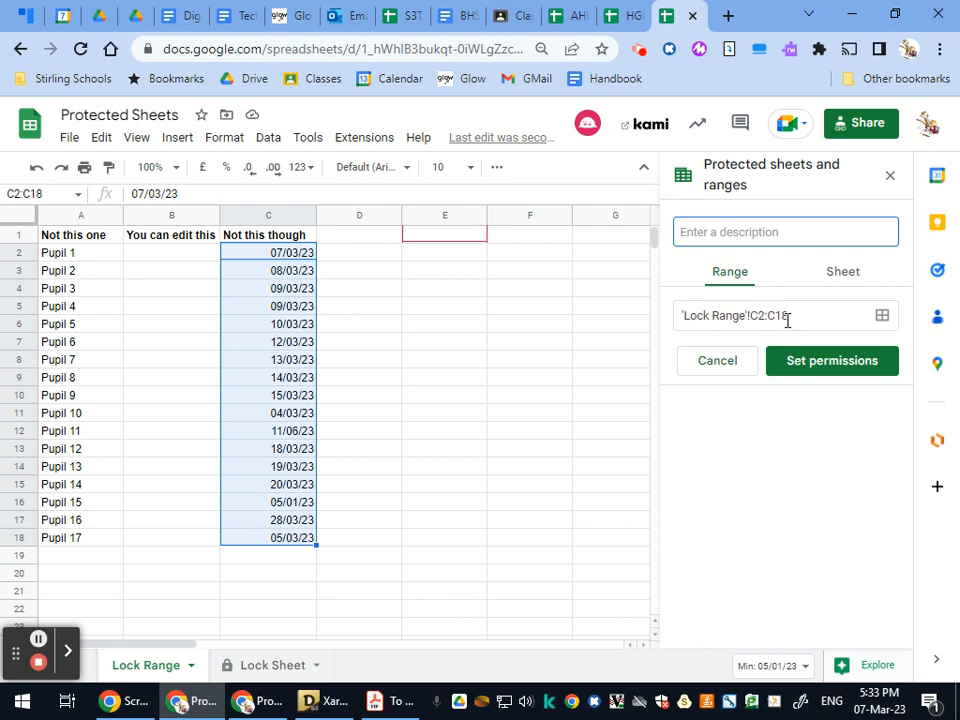
pyautogui.click(804, 361)
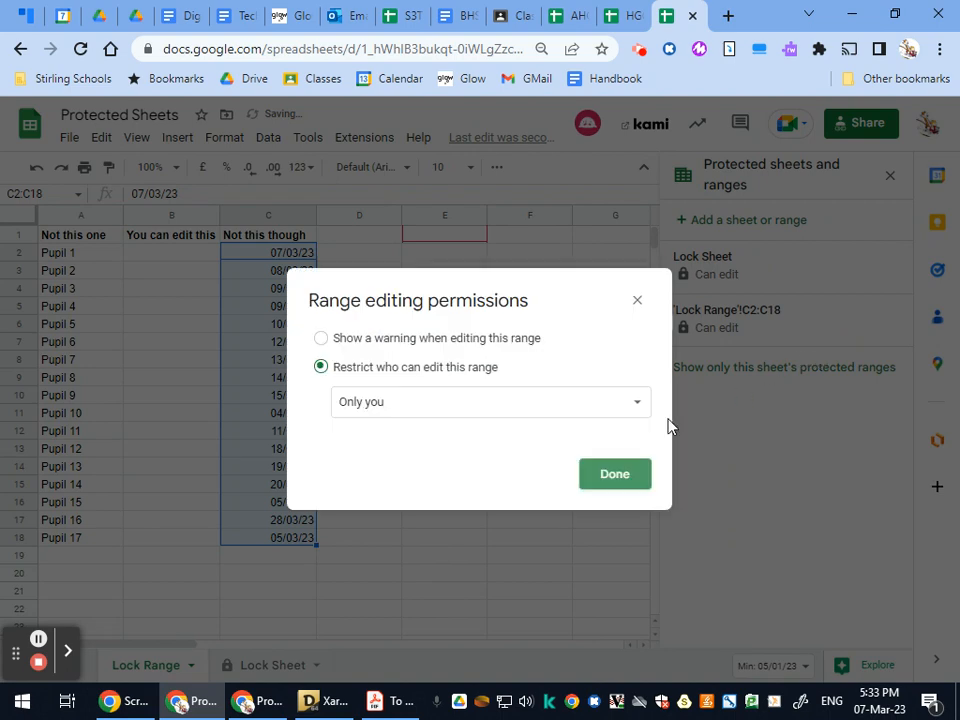
pyautogui.click(606, 484)
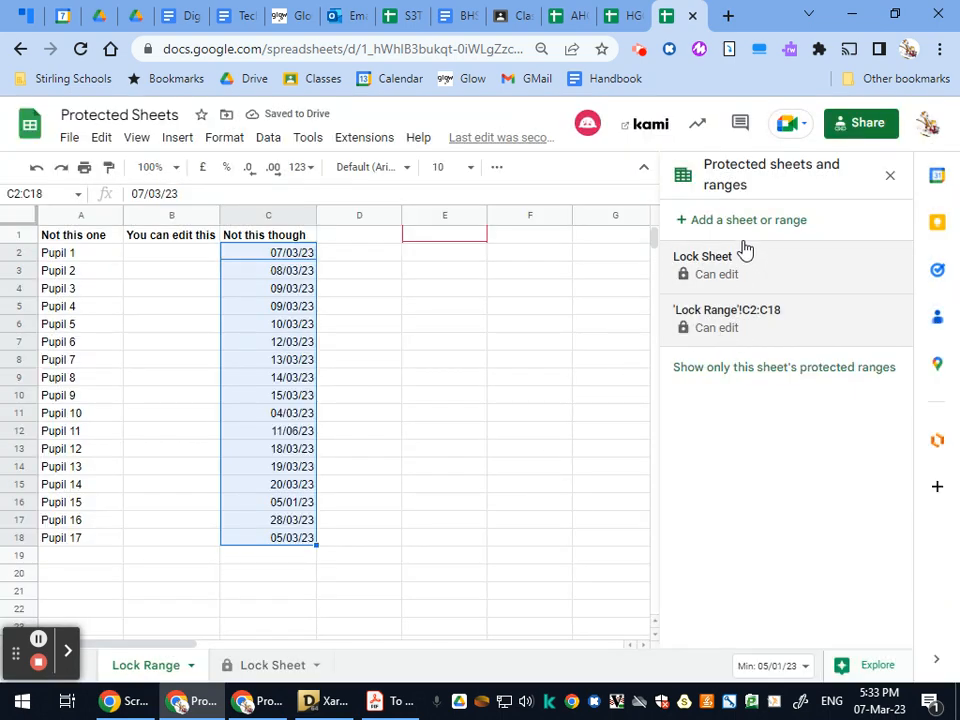
# Demonstrate selecting the separate ranges D3:D14 and F3:F13 together, and clear the selection
pyautogui.click(420, 272)
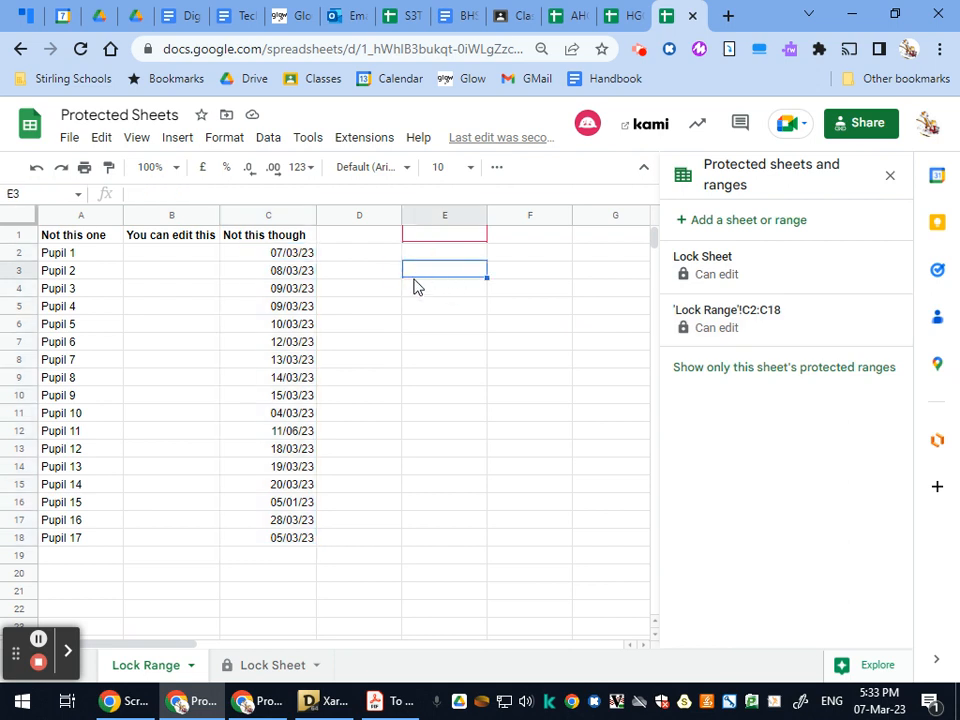
pyautogui.moveTo(389, 255); pyautogui.dragTo(395, 536)
pyautogui.moveTo(549, 266); pyautogui.dragTo(545, 502)
pyautogui.click(375, 341)
pyautogui.moveTo(367, 270); pyautogui.dragTo(378, 466)
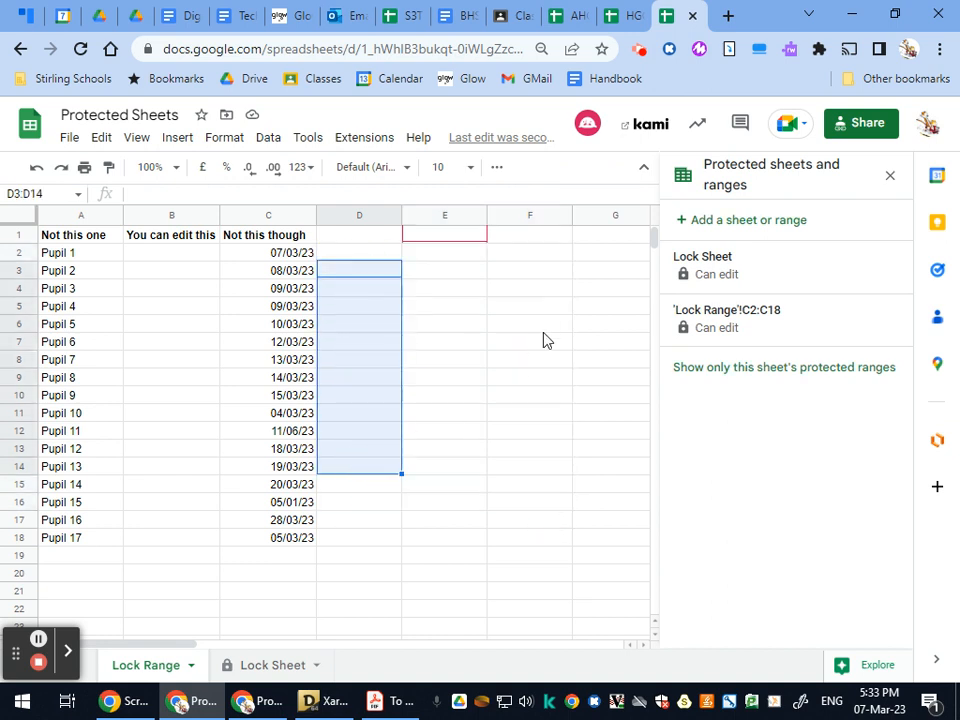
pyautogui.keyDown('ctrl'); pyautogui.moveTo(531, 275); pyautogui.dragTo(522, 450); pyautogui.keyUp('ctrl')
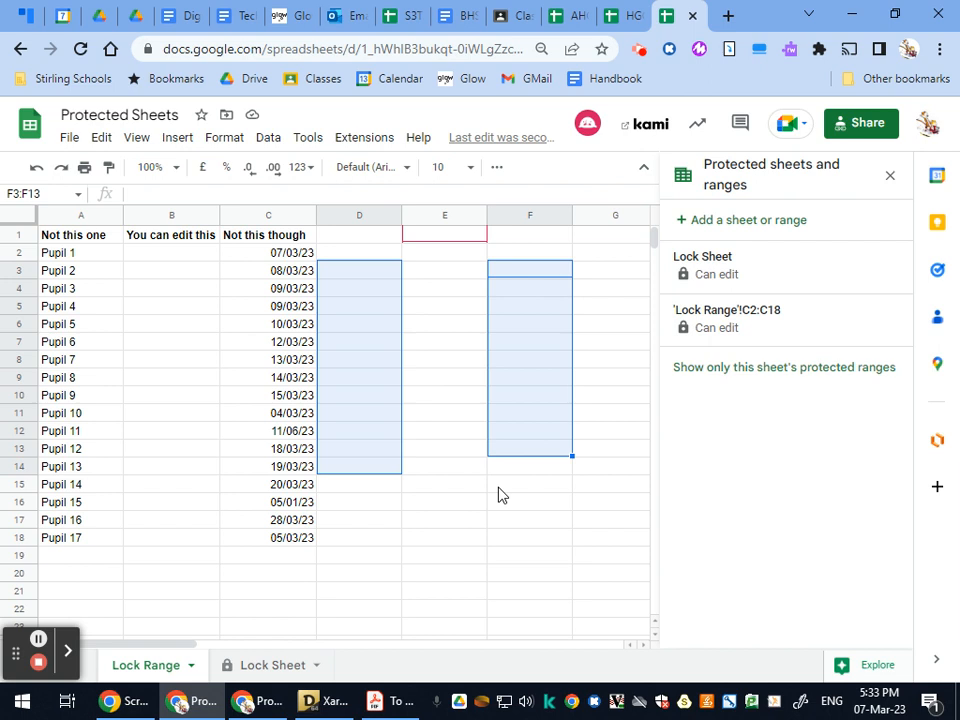
pyautogui.click(501, 488)
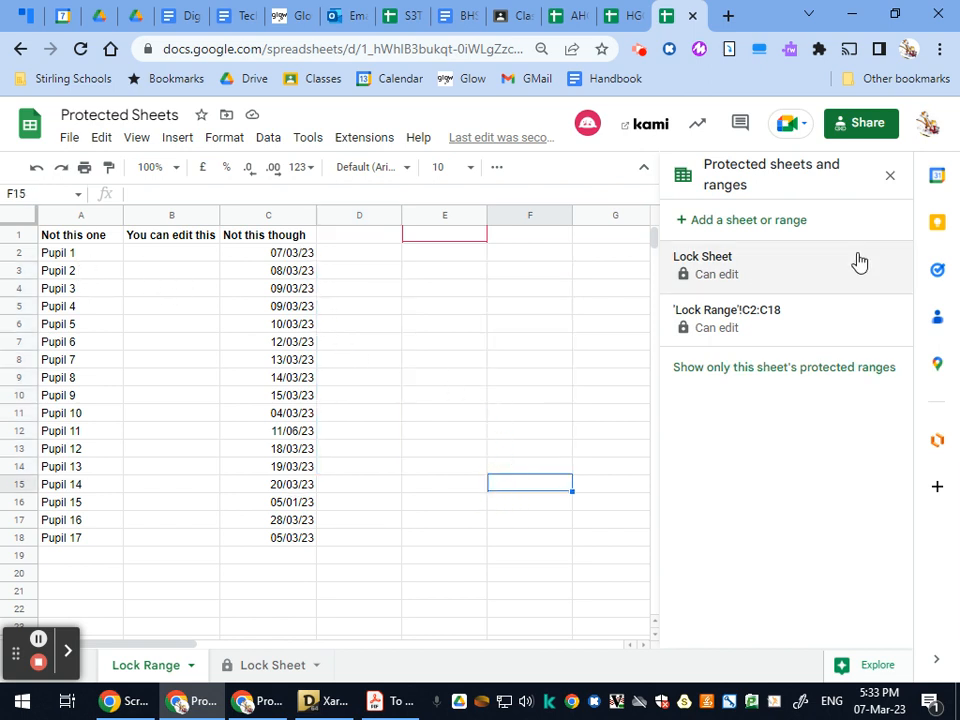
# Add a protection for the pupil cells A2:A18 on Lock Range so that only you can edit them
pyautogui.click(826, 222)
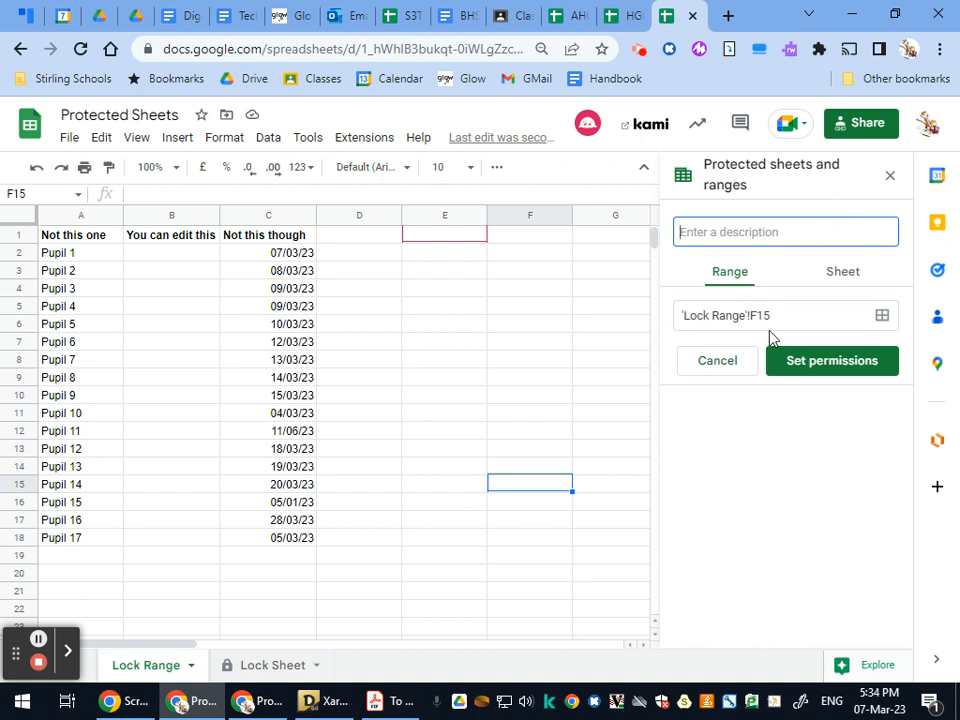
pyautogui.click(884, 317)
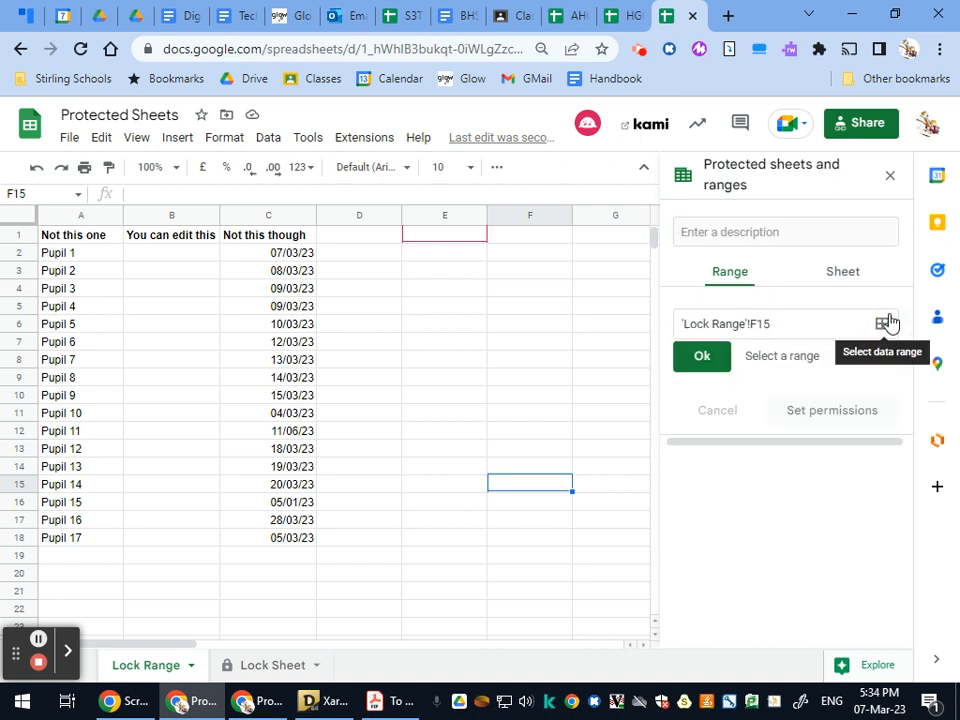
pyautogui.moveTo(79, 253); pyautogui.dragTo(90, 550)
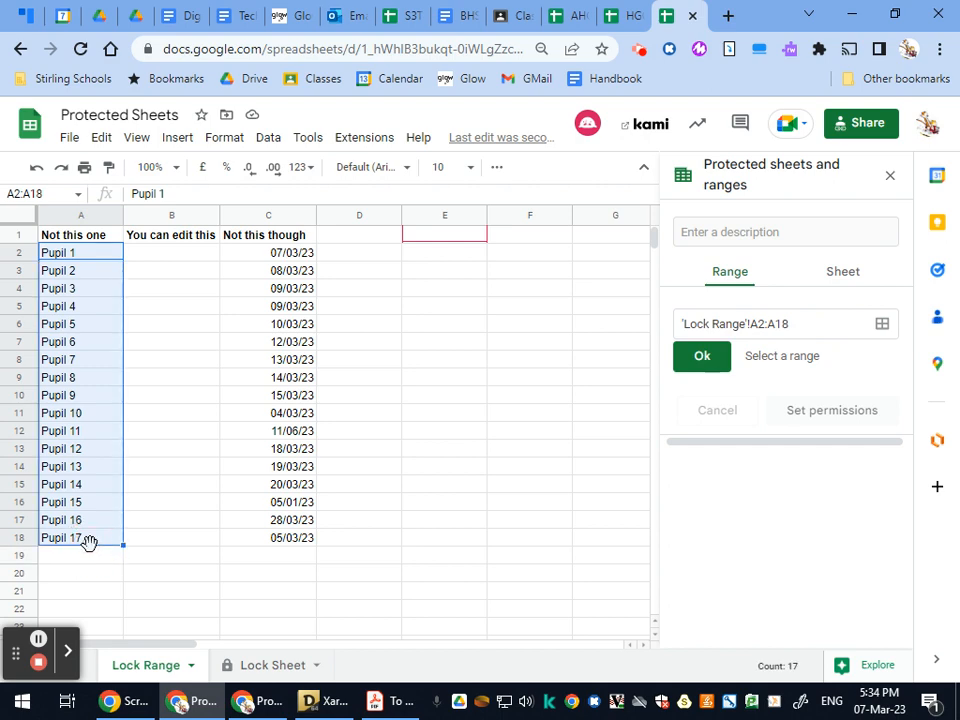
pyautogui.click(710, 366)
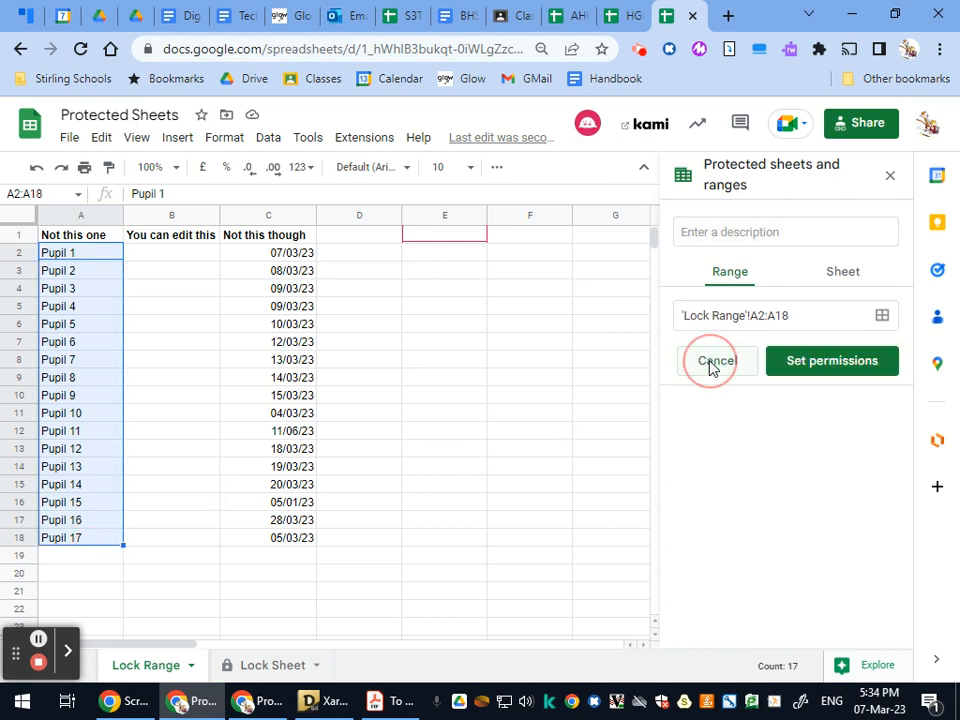
pyautogui.click(809, 371)
pyautogui.click(619, 482)
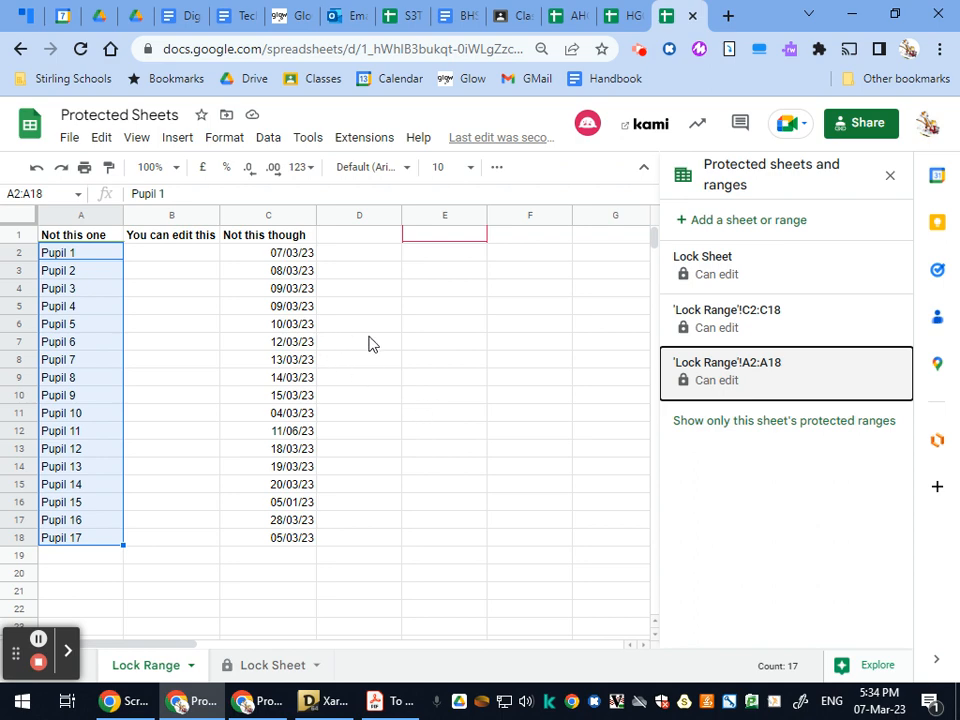
# Switch to the incognito window, reload the spreadsheet, and try to edit the protected pupil cell A3 on Lock Range
pyautogui.hotkey('alt', 'Tab')
pyautogui.hotkey('alt', 'Tab')
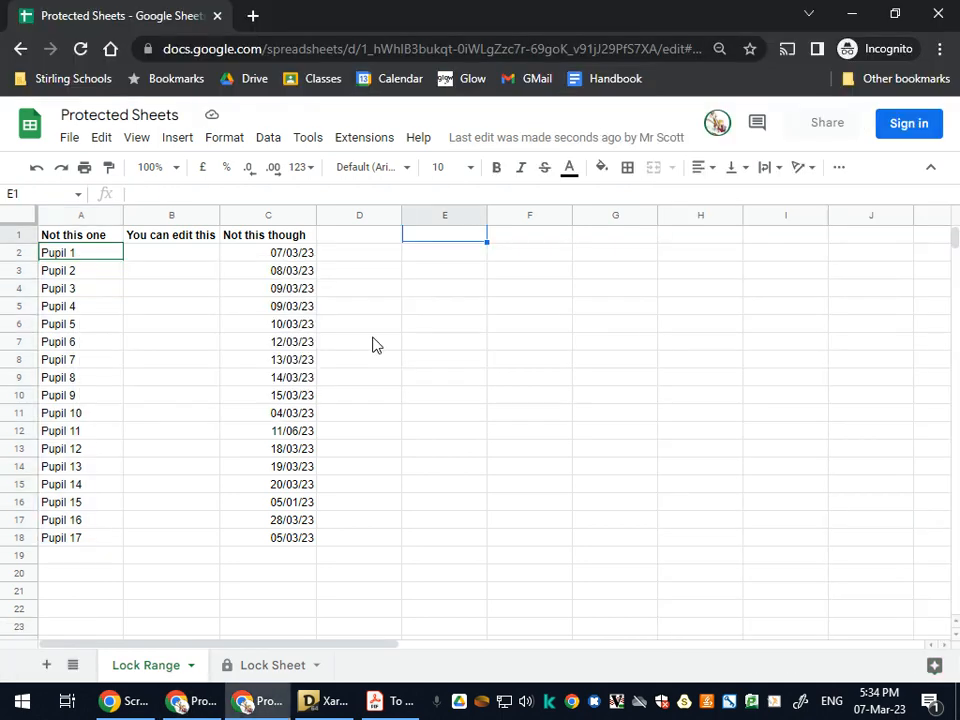
pyautogui.click(78, 52)
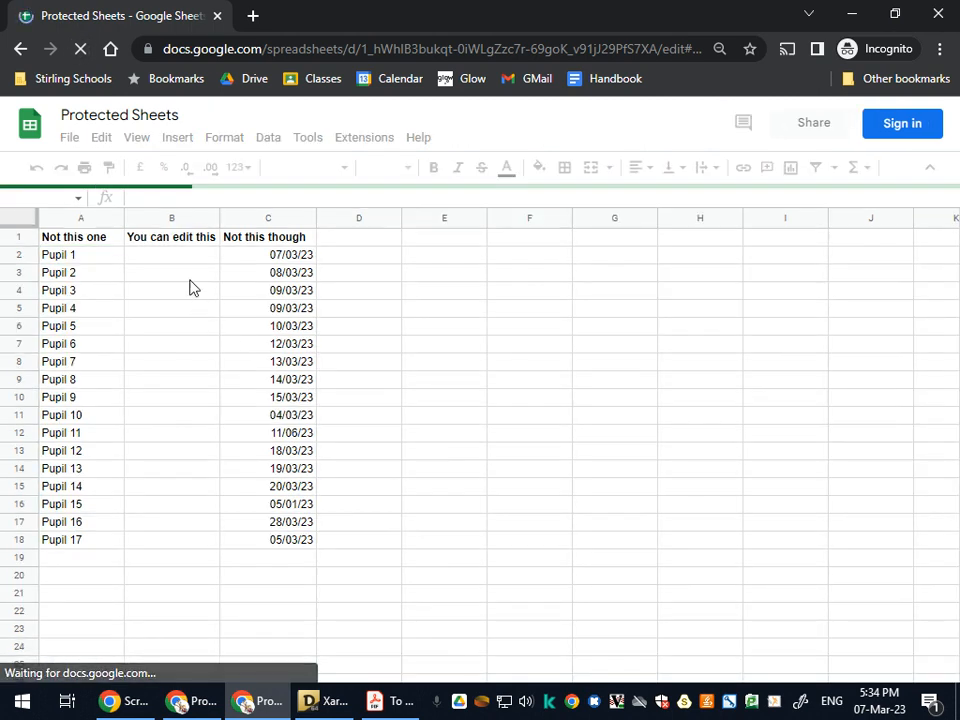
pyautogui.click(288, 291)
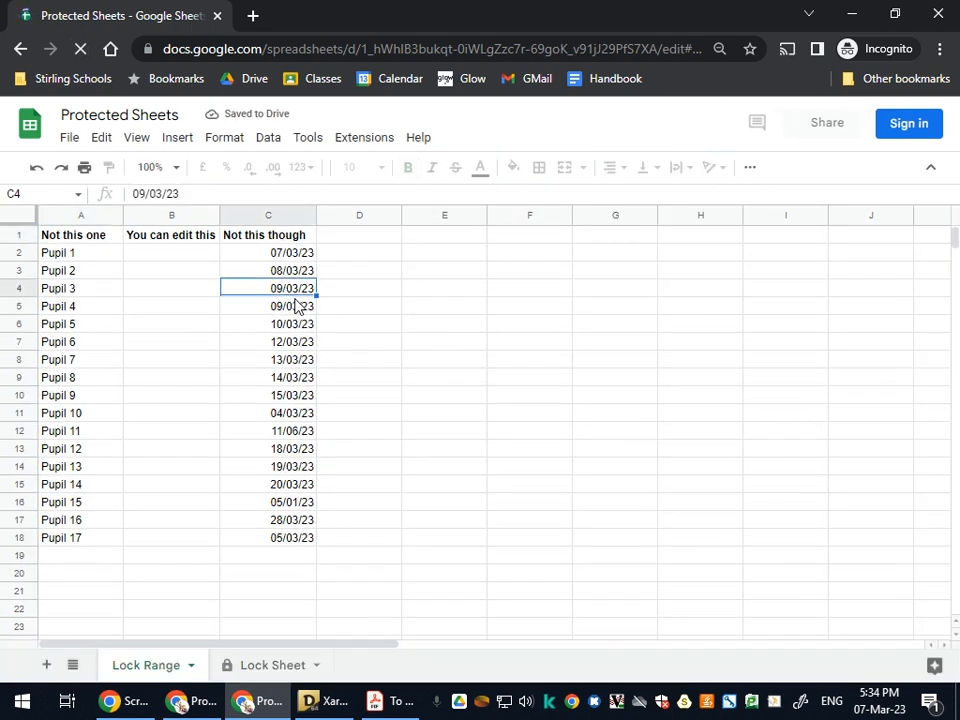
pyautogui.doubleClick(86, 273)
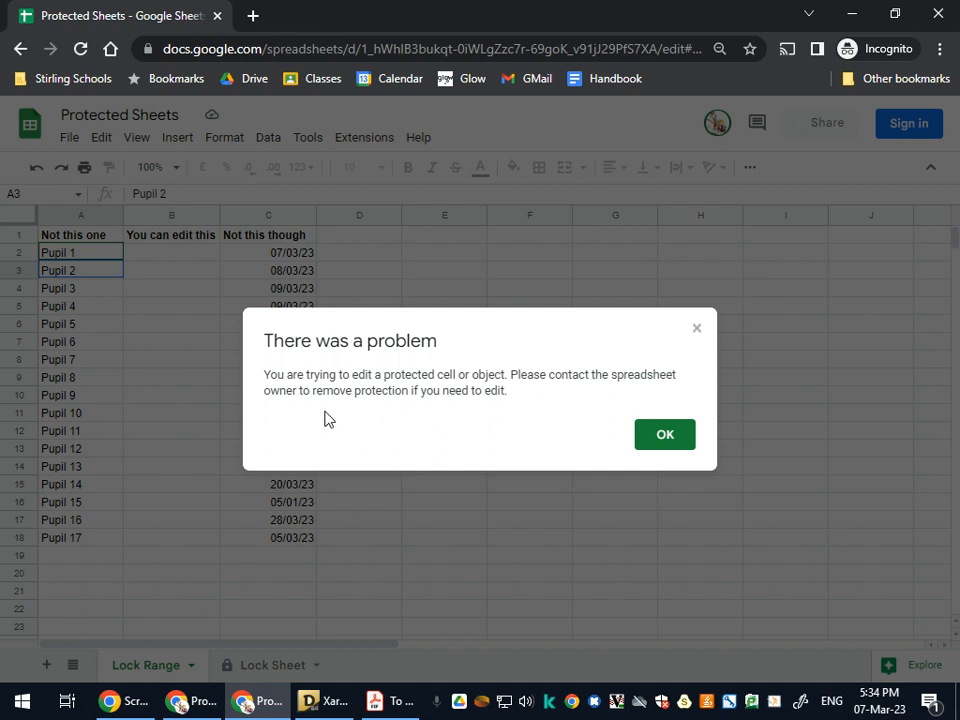
pyautogui.press('Escape')
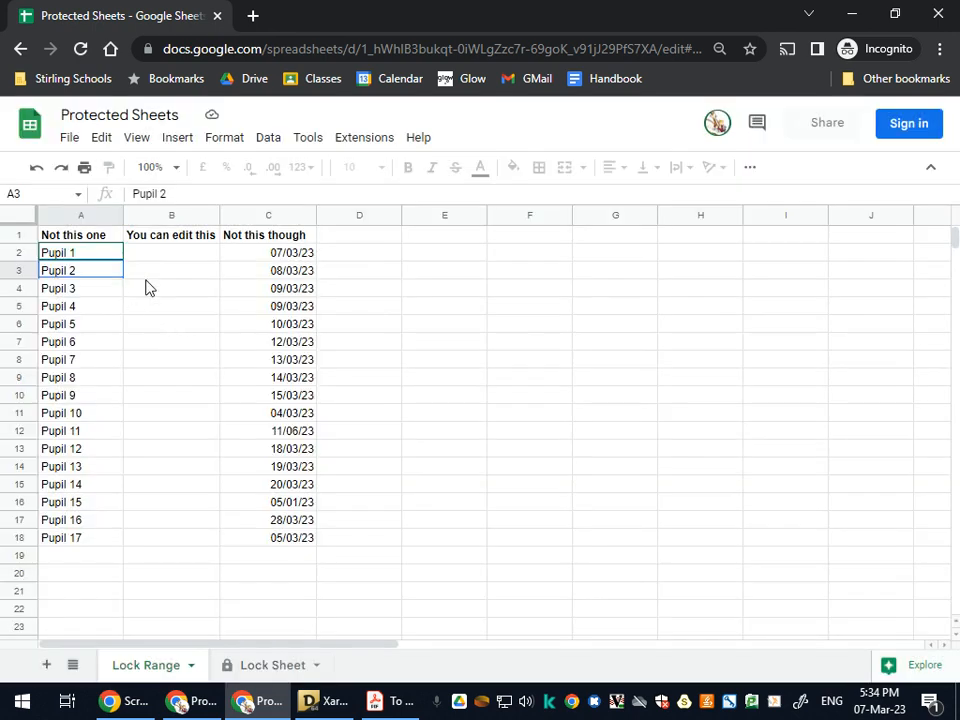
# Test the unprotected cells by entering "cbcvncn vcn" in B3 and "vcxn vcxn" in E6
pyautogui.press('Right')
pyautogui.write('cbcvncn vcn')
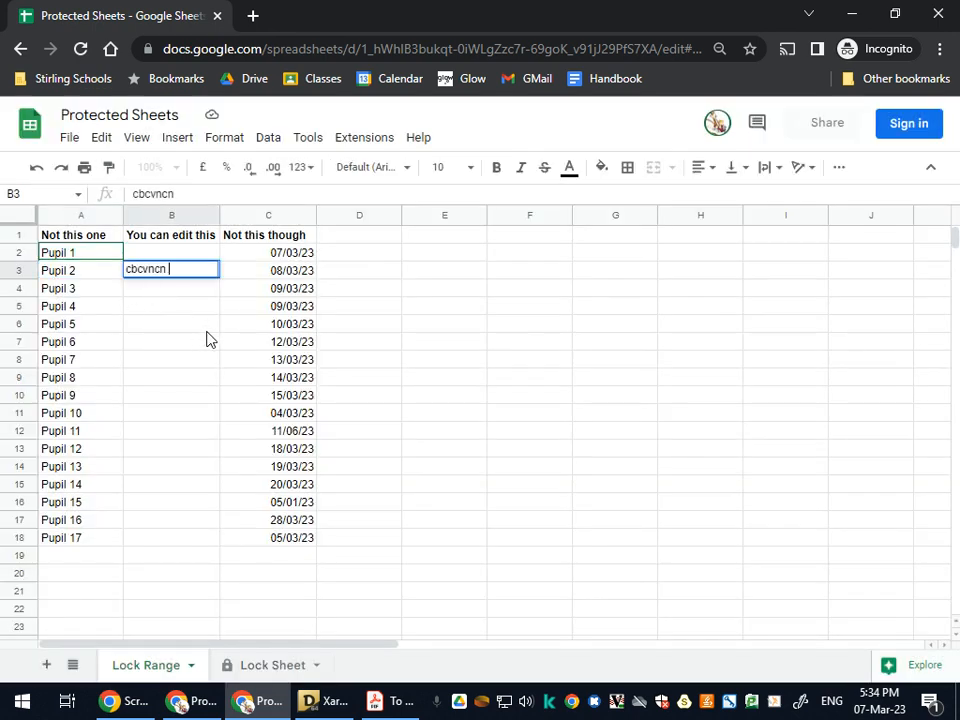
pyautogui.click(408, 335)
pyautogui.write('vcxnvcxn')
# Try to edit the protected date cell C8, and return to the owner's window of the spreadsheet
pyautogui.doubleClick(301, 364)
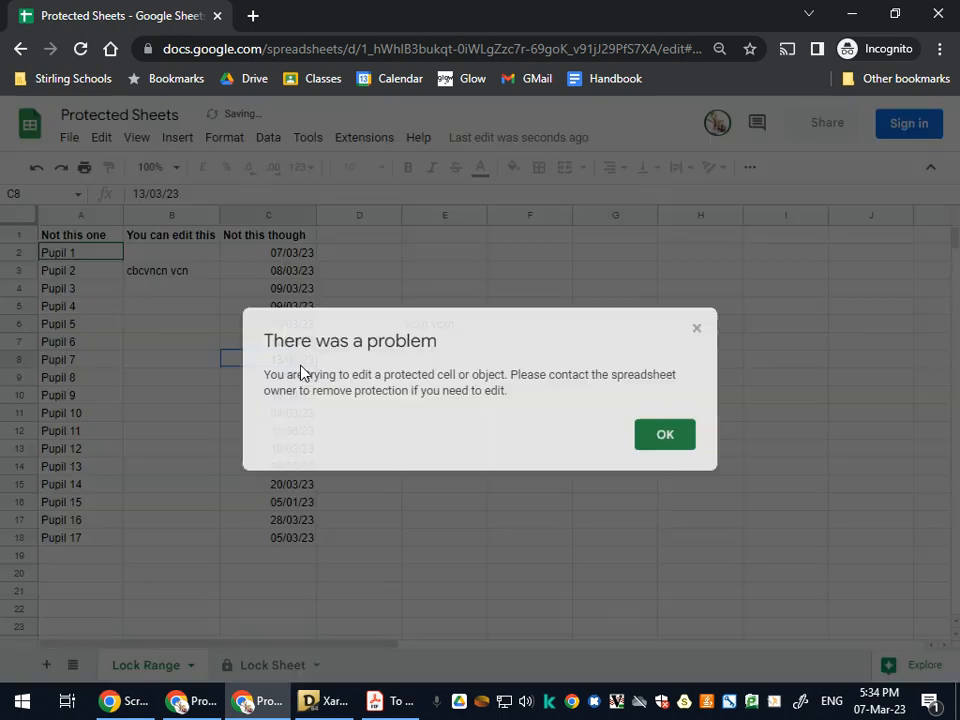
pyautogui.click(698, 328)
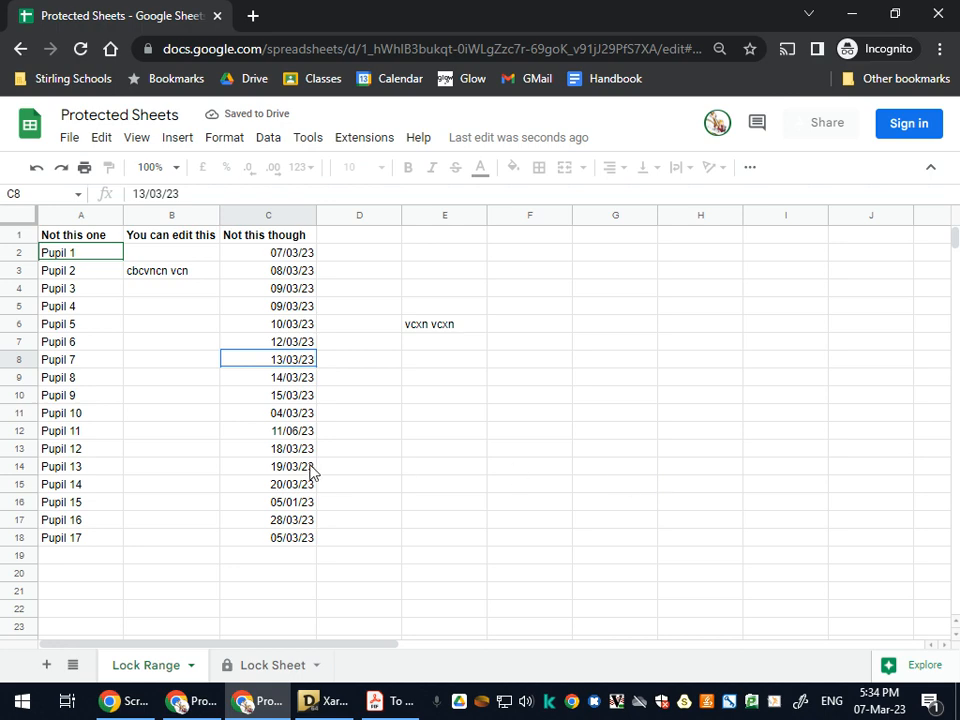
pyautogui.hotkey('alt', 'Tab')
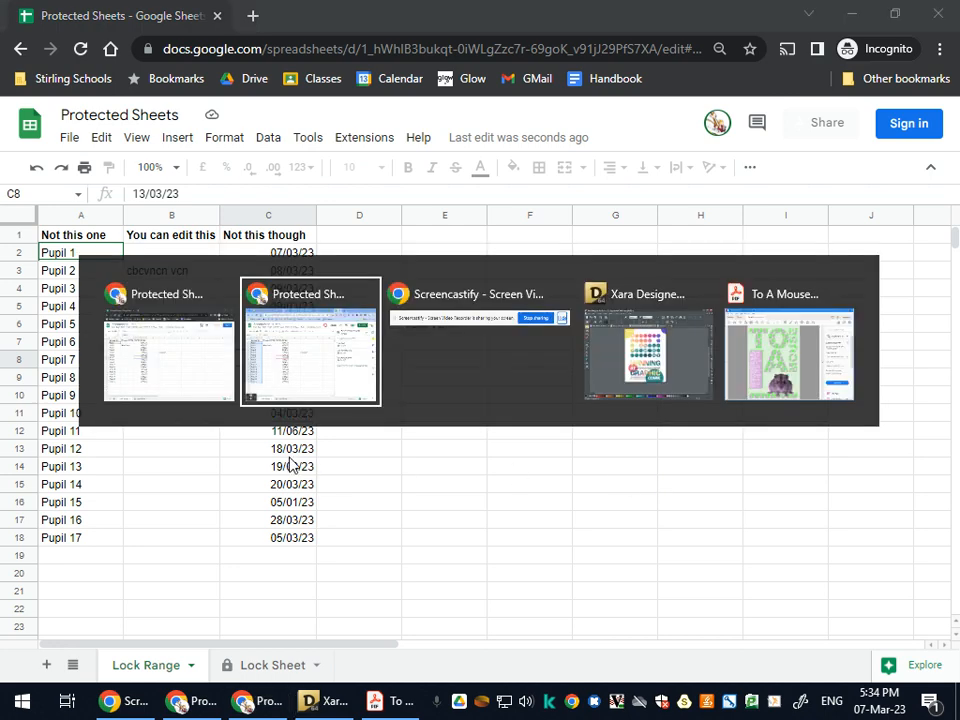